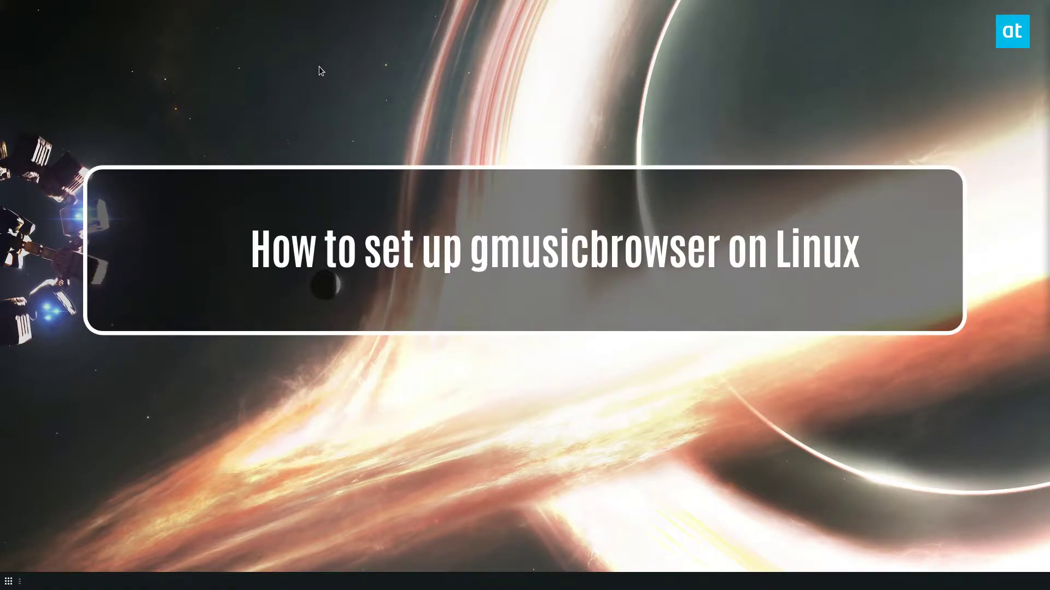
# - Launch Terminator from the Whisker menu and move its window to mid-screen
pyautogui.click(8, 582)
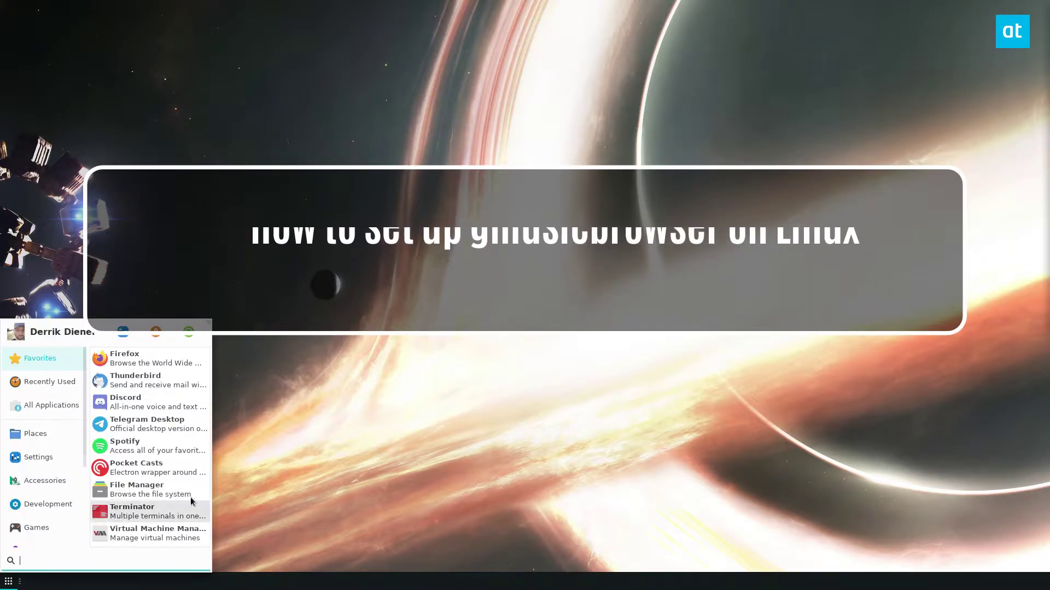
pyautogui.click(123, 511)
pyautogui.moveTo(292, 5); pyautogui.dragTo(504, 92)
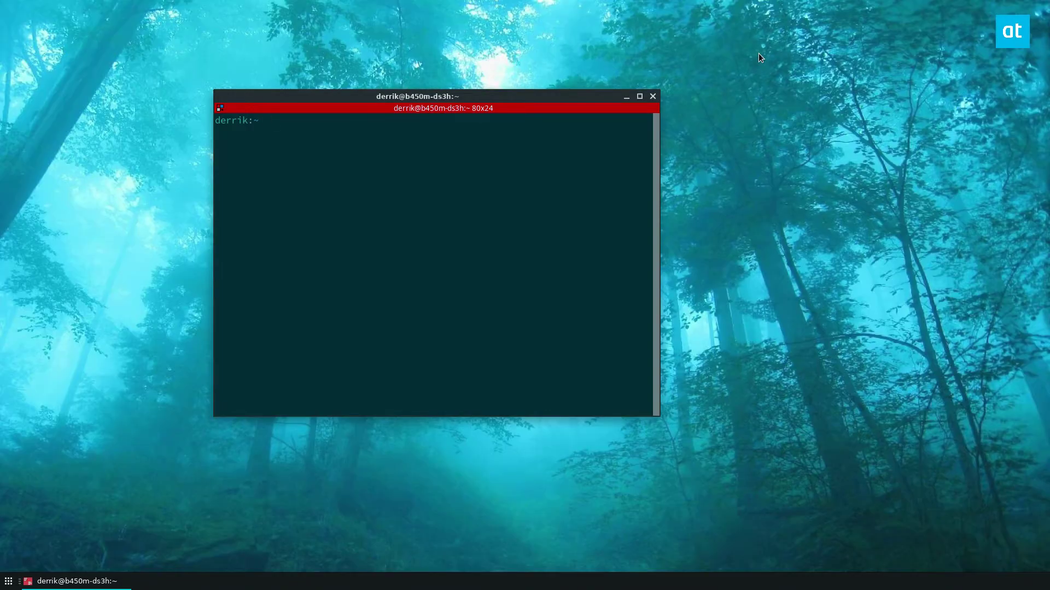
# - Switch the desktop wallpaper to the autumn railway scene and maximize the terminal
pyautogui.rightClick(759, 56)
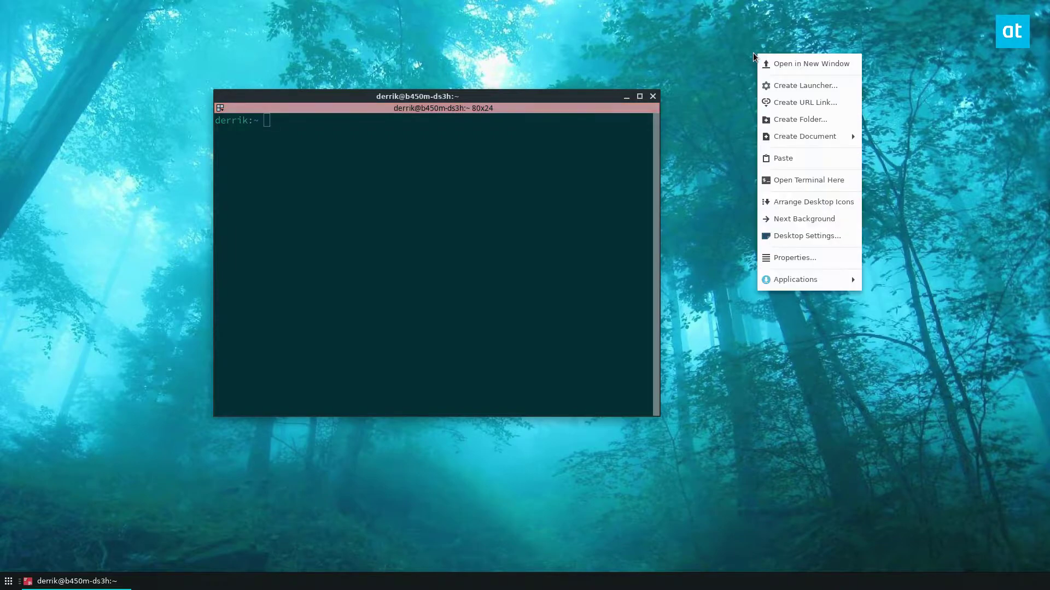
pyautogui.click(772, 210)
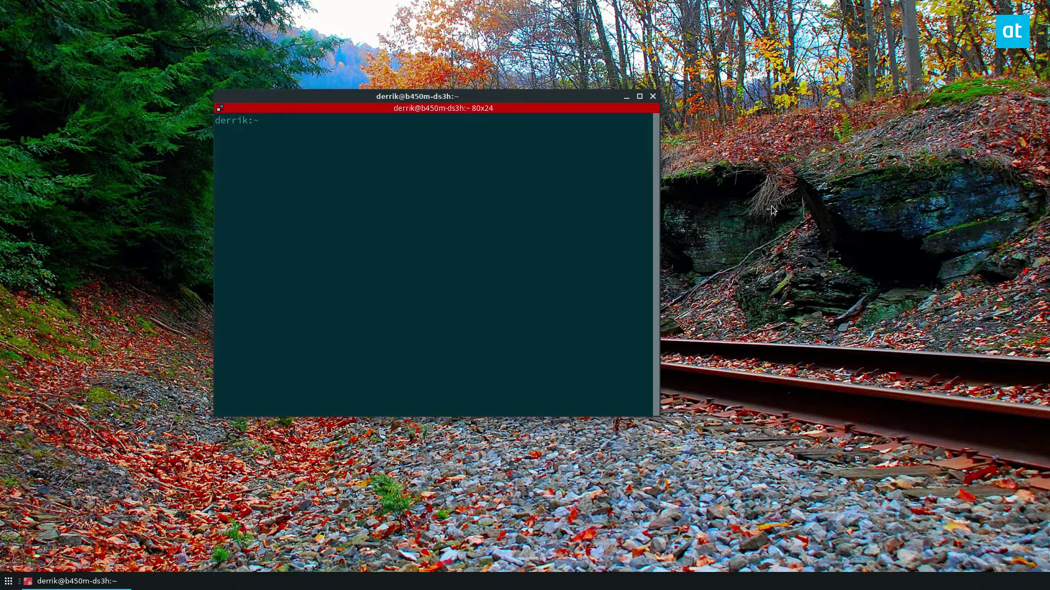
pyautogui.click(639, 97)
pyautogui.write('flatp')
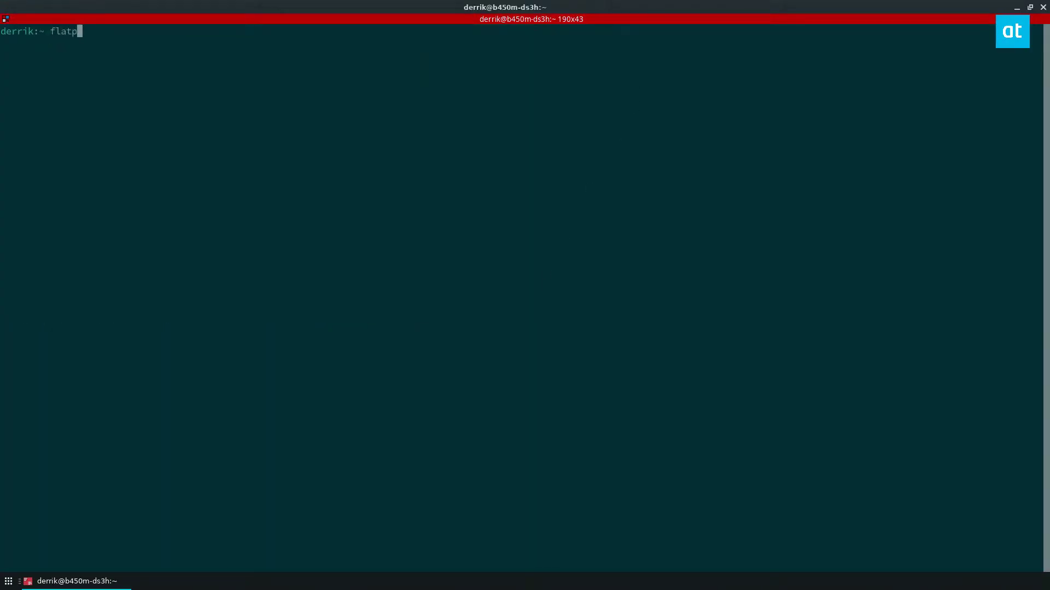
pyautogui.write('ak search gmusicbrow')
pyautogui.write('ser')
# - Search Flathub for gmusicbrowser and copy its application ID from the results
pyautogui.press('Return')
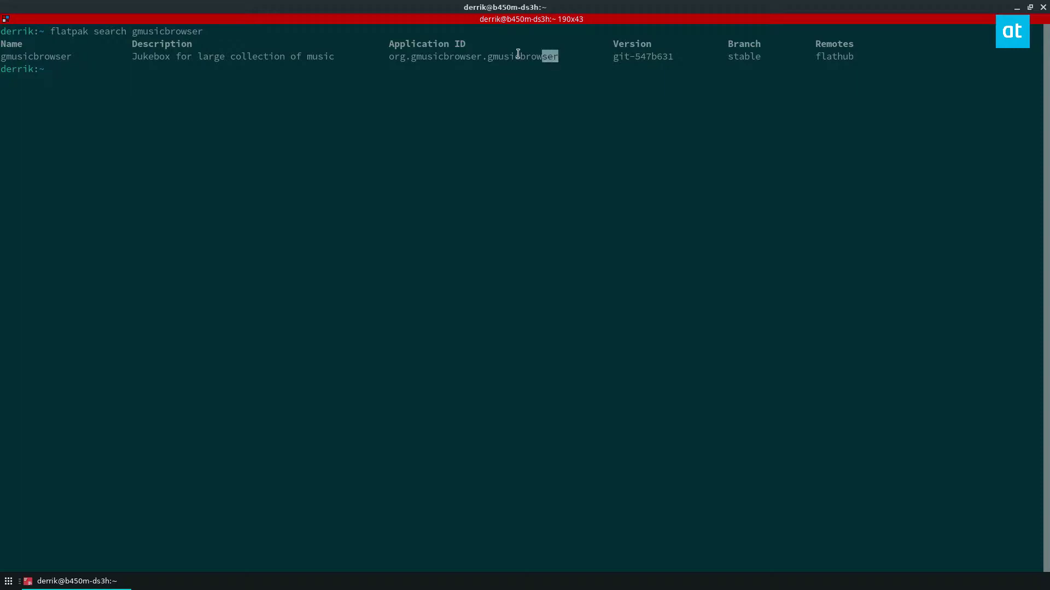
pyautogui.moveTo(558, 56); pyautogui.dragTo(390, 56)
pyautogui.rightClick(389, 56)
pyautogui.click(412, 66)
pyautogui.write('sudo flatpak')
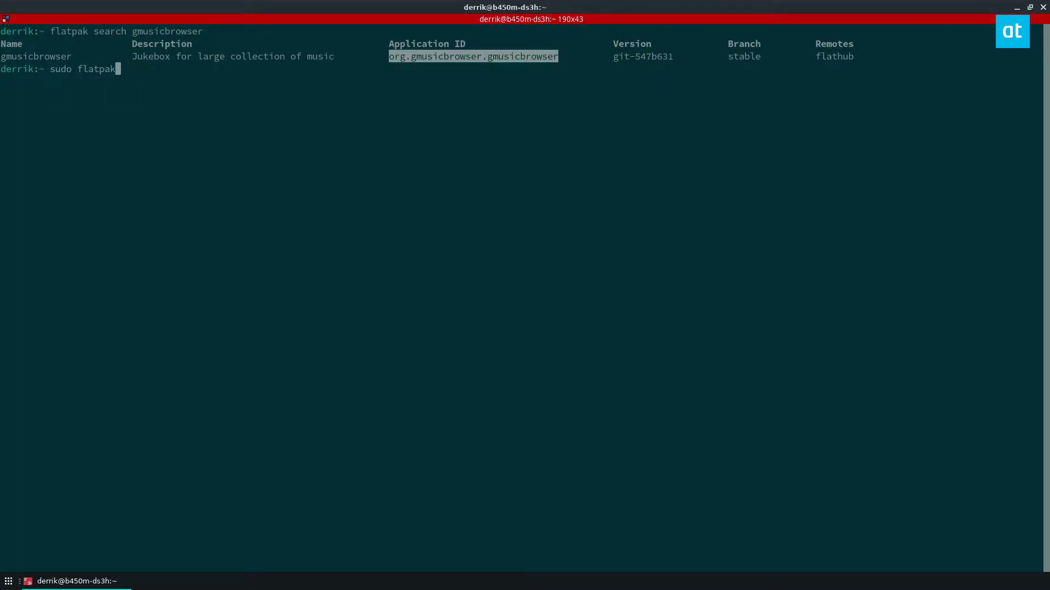
pyautogui.write('l iinstlal')
# - Install gmusicbrowser with 'sudo flatpak install' using the copied application ID
pyautogui.hotkey('ctrl', 'shift', 'v')
pyautogui.press('BackSpace')
pyautogui.press('BackSpace')
pyautogui.press('BackSpace')
pyautogui.press('BackSpace')
pyautogui.press('BackSpace')
pyautogui.press('BackSpace')
pyautogui.press('BackSpace')
pyautogui.press('BackSpace')
pyautogui.press('BackSpace')
pyautogui.press('BackSpace')
pyautogui.press('BackSpace')
pyautogui.press('BackSpace')
pyautogui.write('all')
pyautogui.hotkey('ctrl', 'shift', 'v')
pyautogui.write('-y')
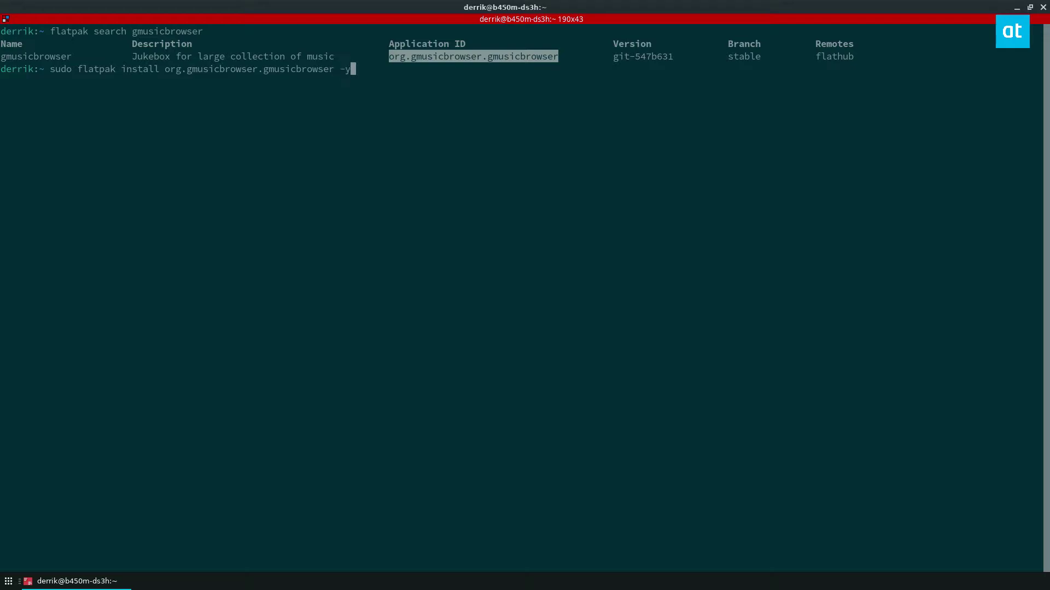
pyautogui.press('Return')
pyautogui.press('Return')
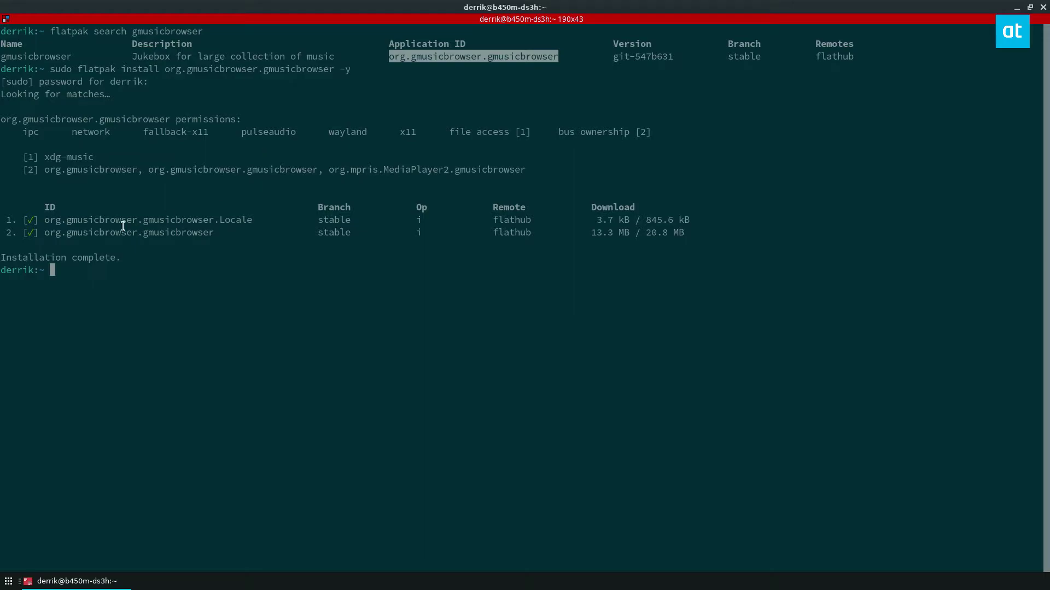
pyautogui.press('super')
pyautogui.write('gm')
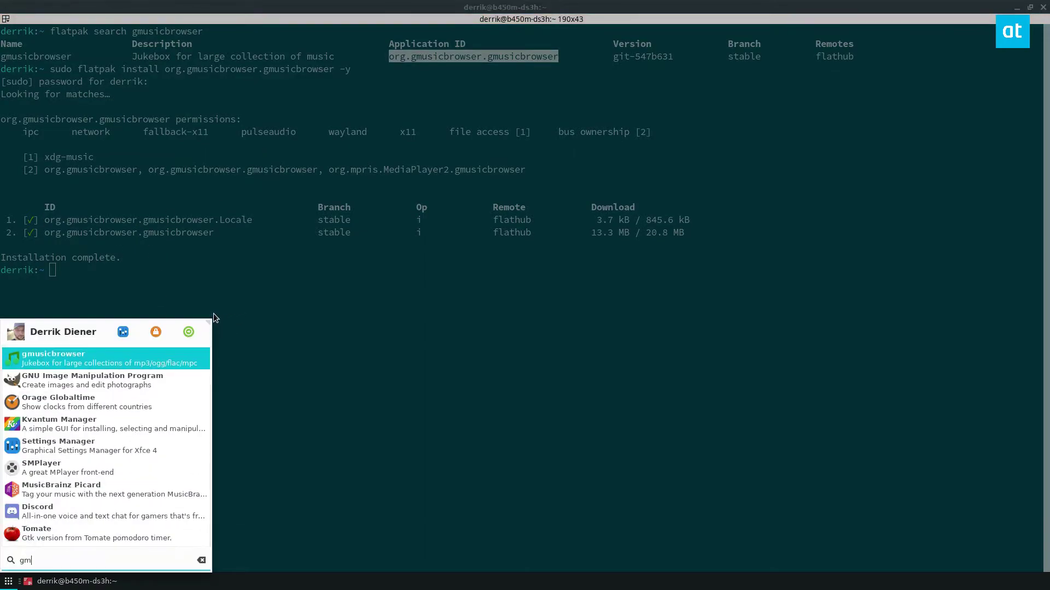
# - Launch gmusicbrowser from the search results, close the terminal, and maximize the player
pyautogui.click(99, 361)
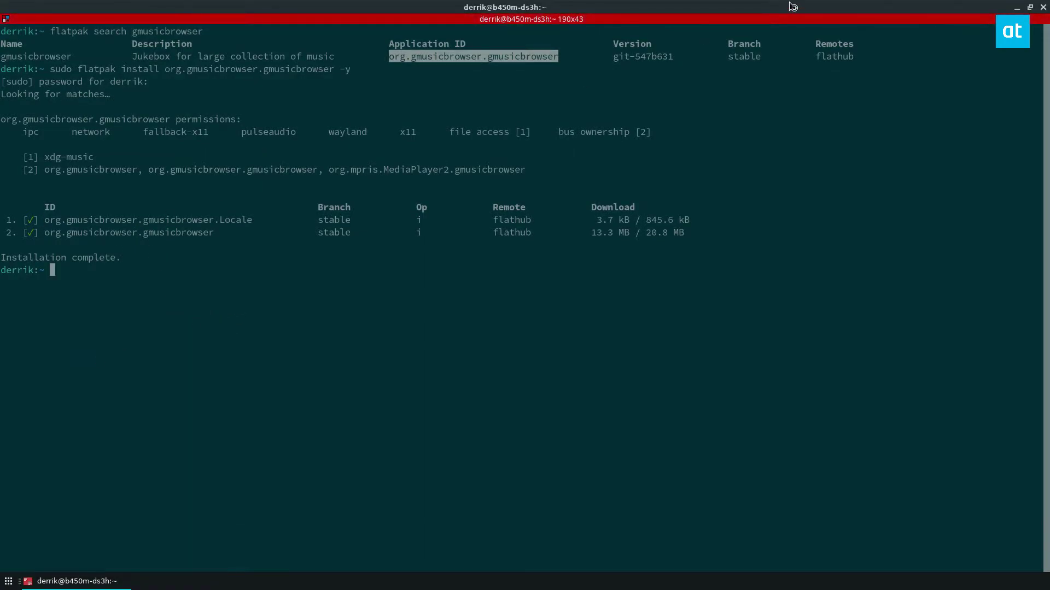
pyautogui.click(1042, 8)
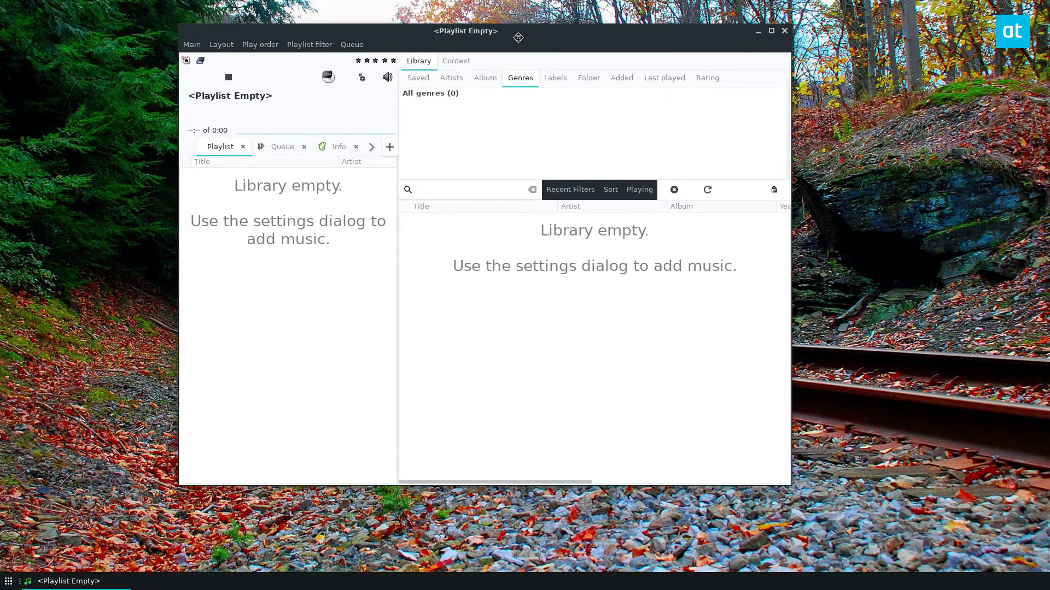
pyautogui.moveTo(335, 4); pyautogui.dragTo(502, 39)
pyautogui.click(759, 41)
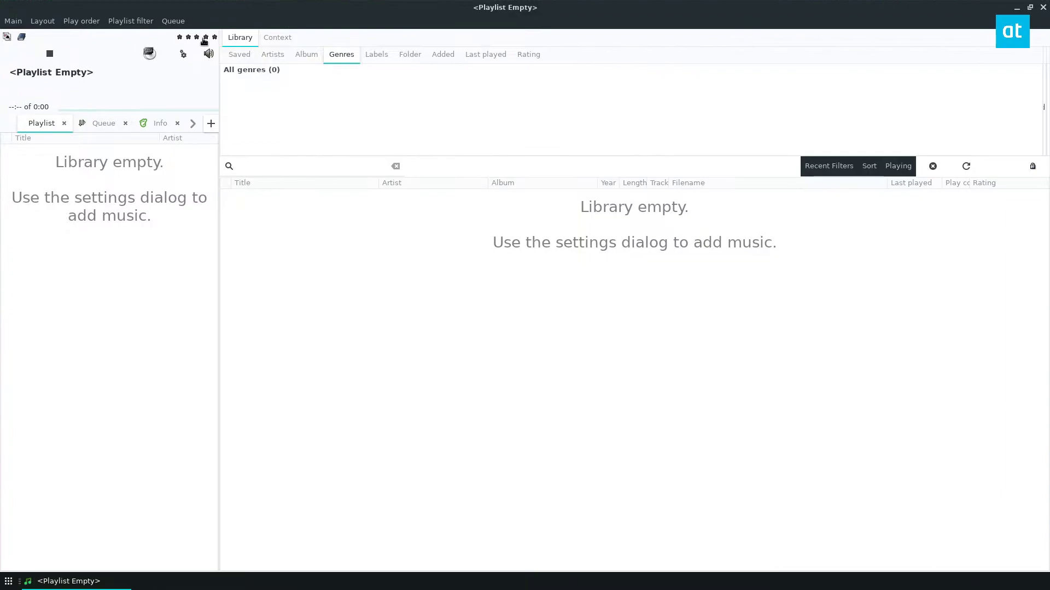
pyautogui.click(13, 21)
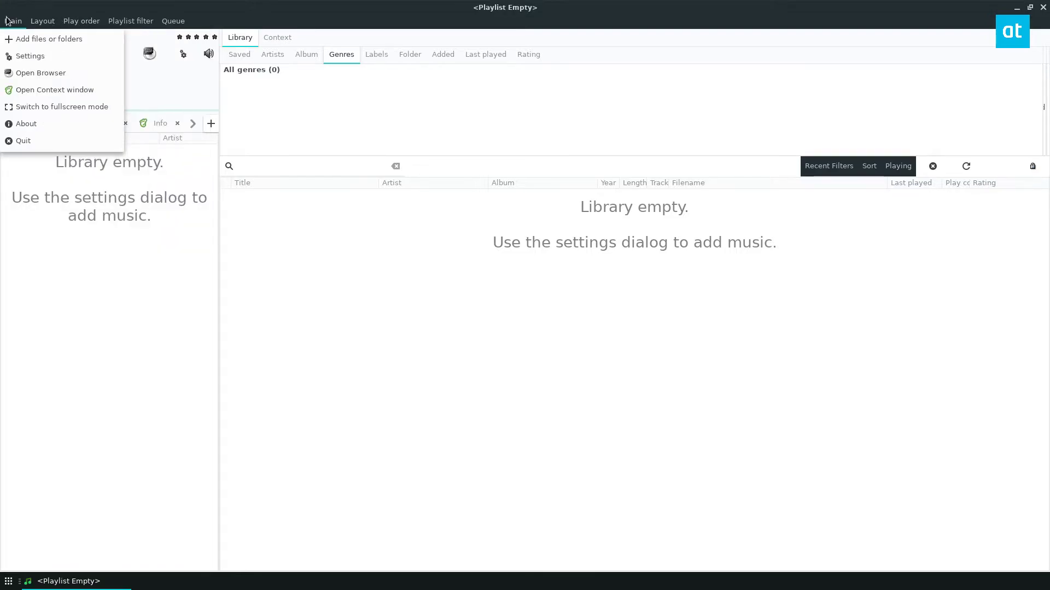
# - In Settings, add the home Music folder and enable both startup song-scan checks
pyautogui.click(32, 57)
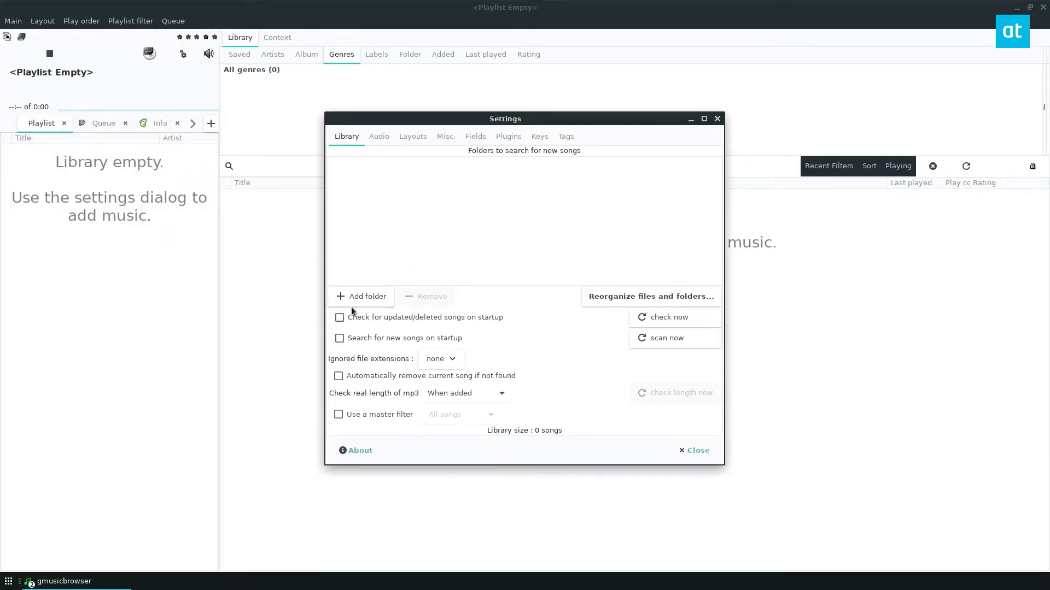
pyautogui.click(360, 299)
pyautogui.click(349, 167)
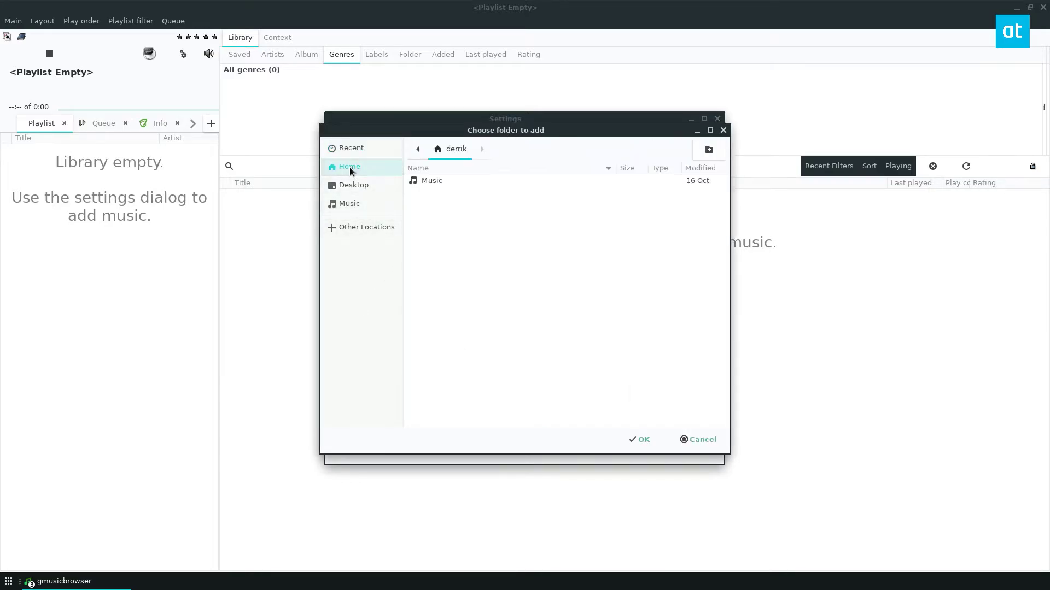
pyautogui.doubleClick(438, 184)
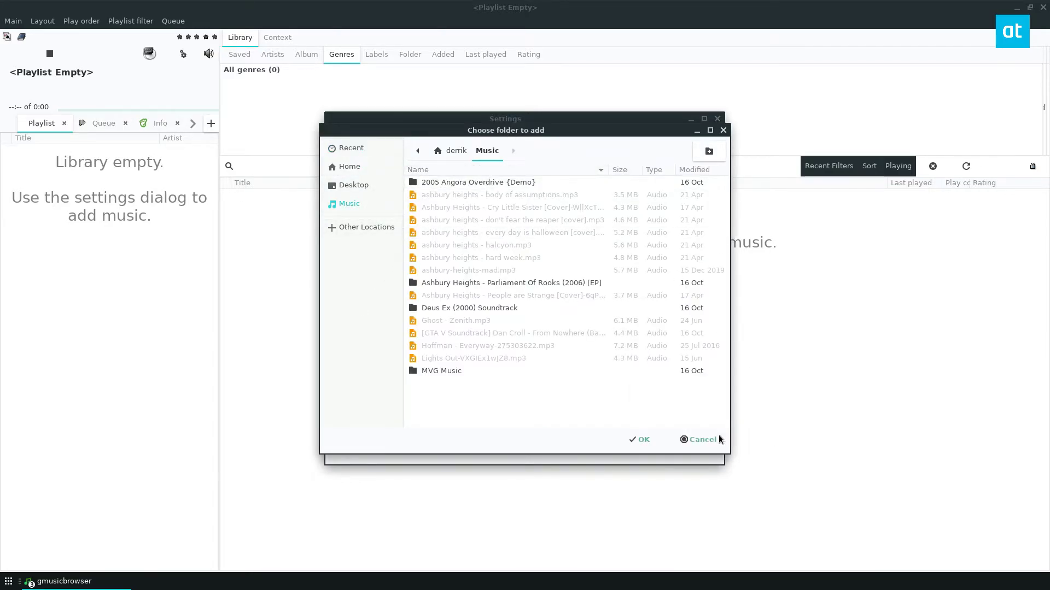
pyautogui.click(635, 436)
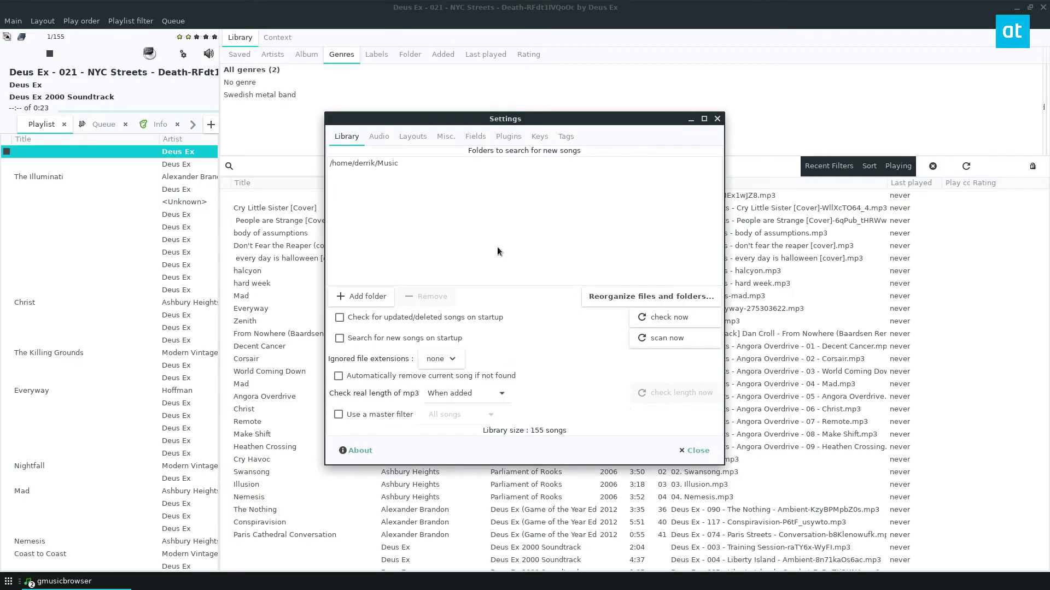
pyautogui.moveTo(109, 271)
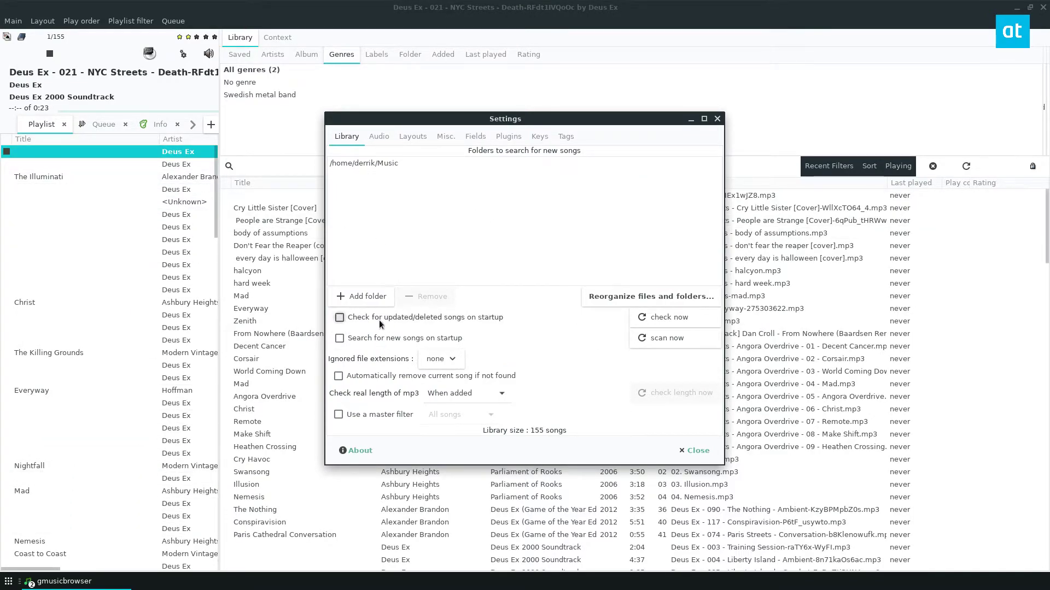
pyautogui.click(382, 317)
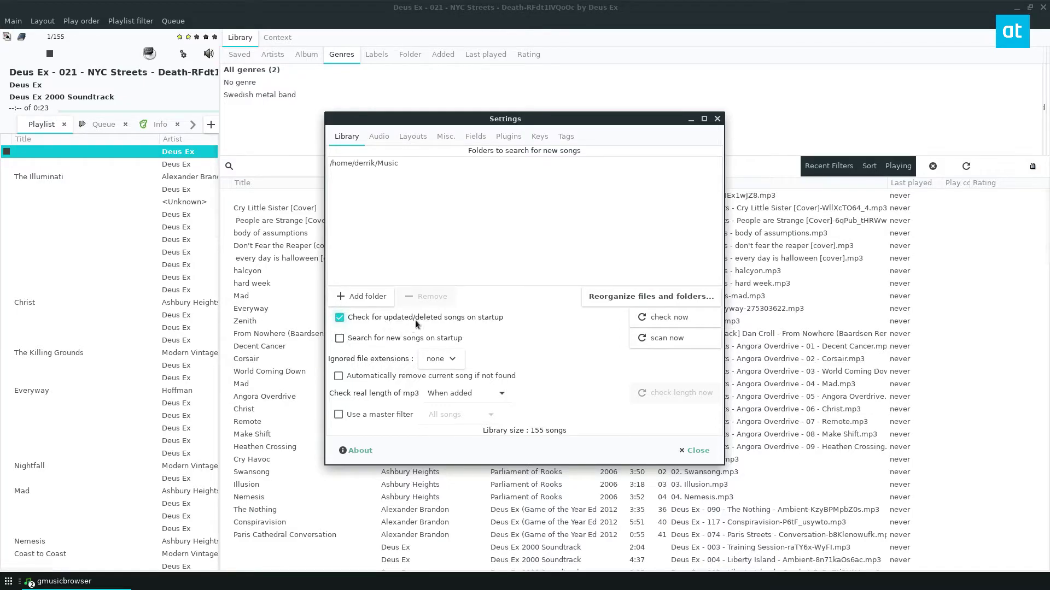
pyautogui.click(356, 341)
# - Close Settings and filter the library to the artist Ashbury Heights
pyautogui.click(695, 453)
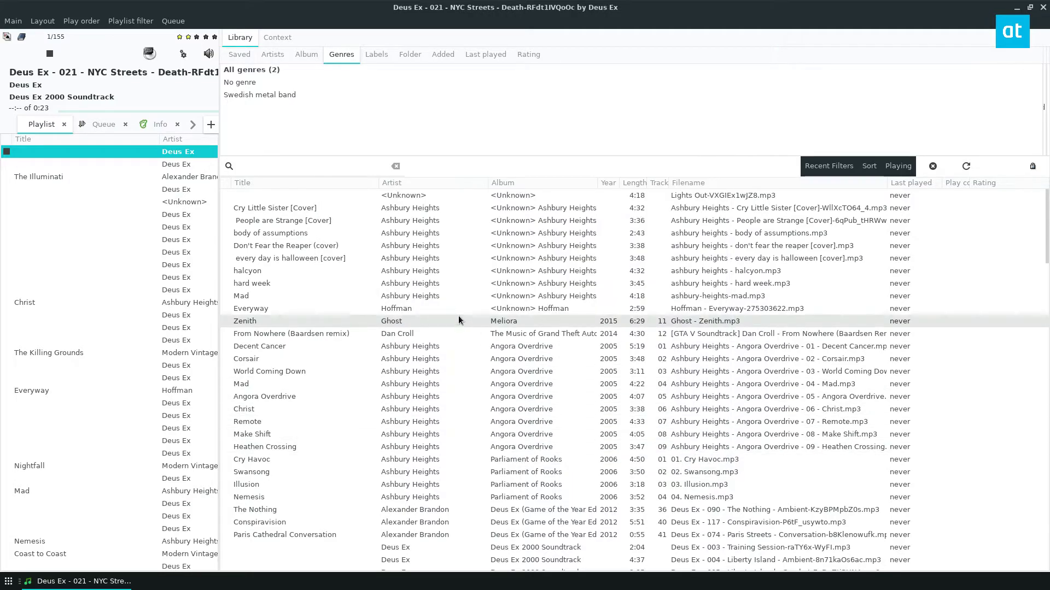
pyautogui.scroll(-3, 526, 299)
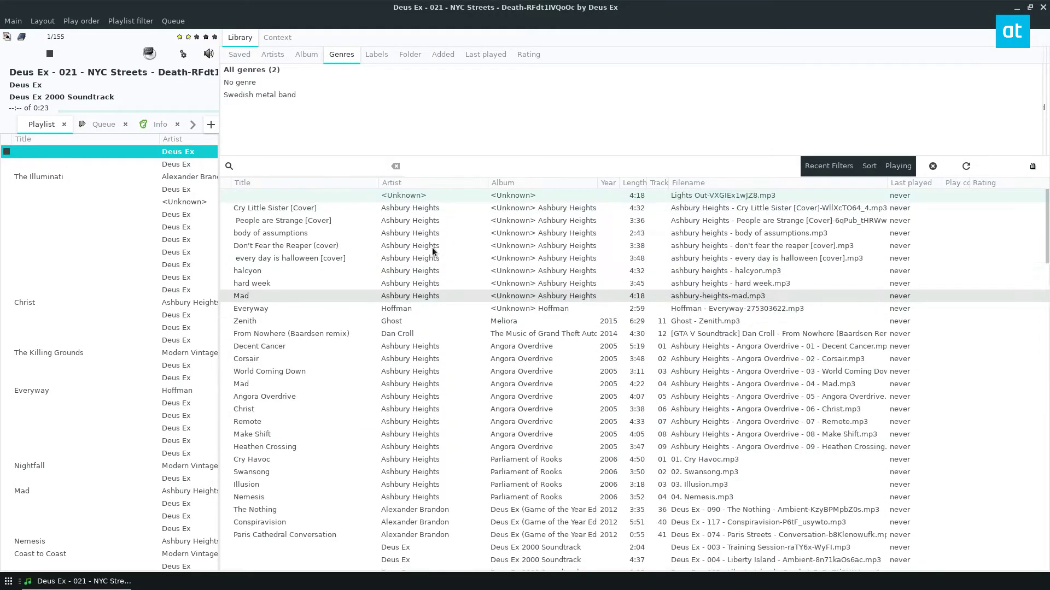
pyautogui.click(272, 54)
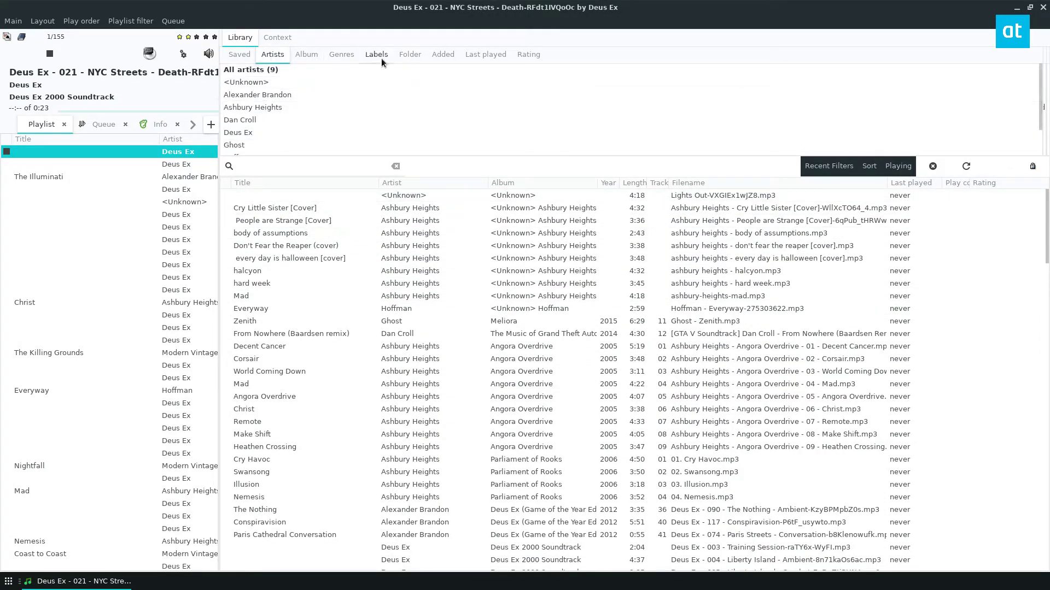
pyautogui.click(270, 108)
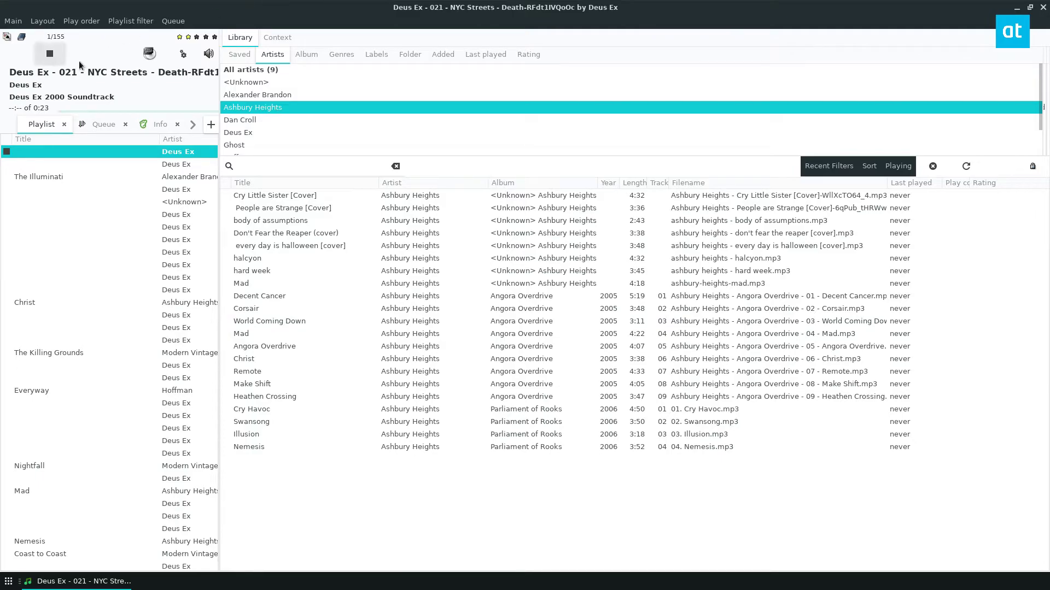
# - Lower the volume to 28 and play 'body of assumptions'
pyautogui.click(209, 54)
pyautogui.moveTo(211, 99); pyautogui.dragTo(212, 119)
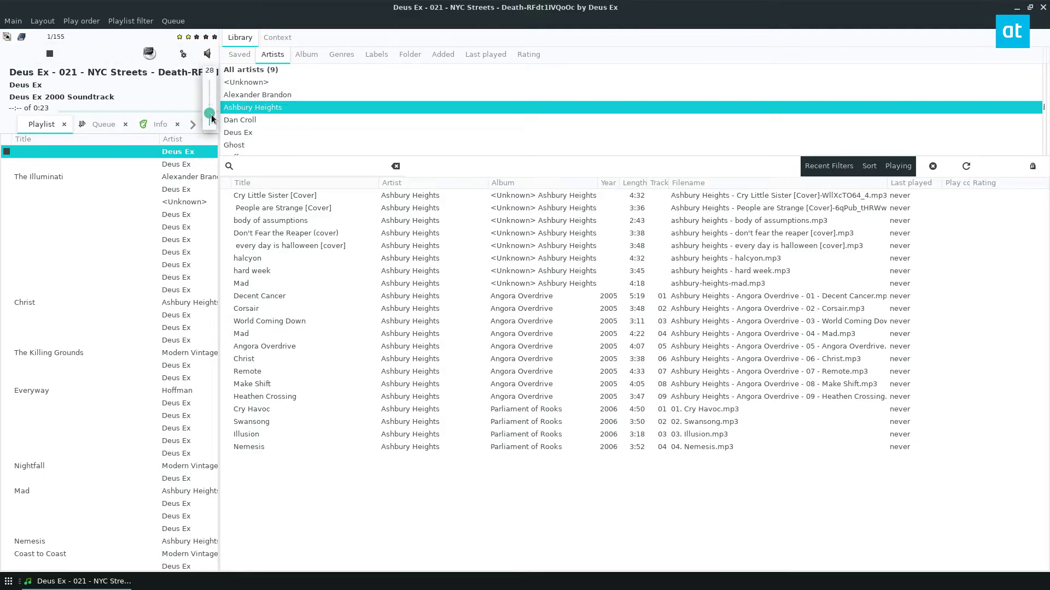
pyautogui.doubleClick(288, 221)
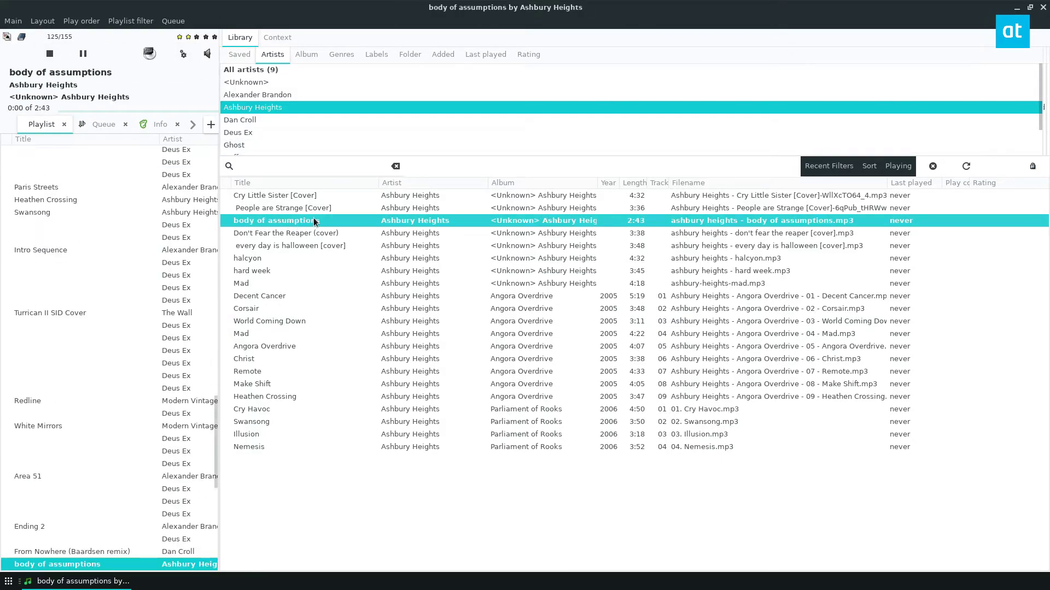
# - Rate 'body of assumptions' five stars, then view the Album and saved-filter lists
pyautogui.click(208, 54)
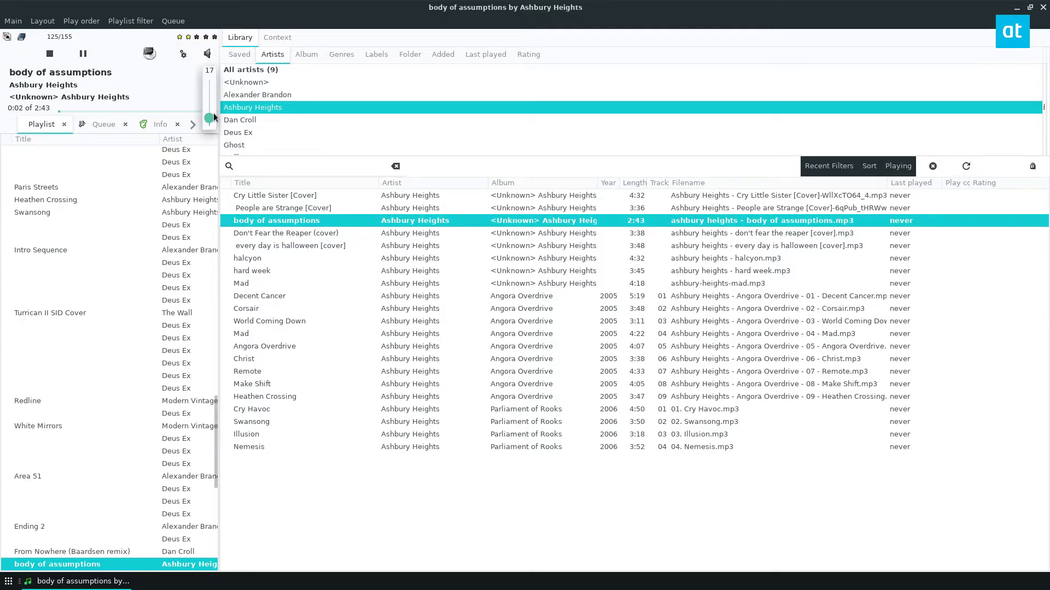
pyautogui.click(197, 39)
pyautogui.click(214, 39)
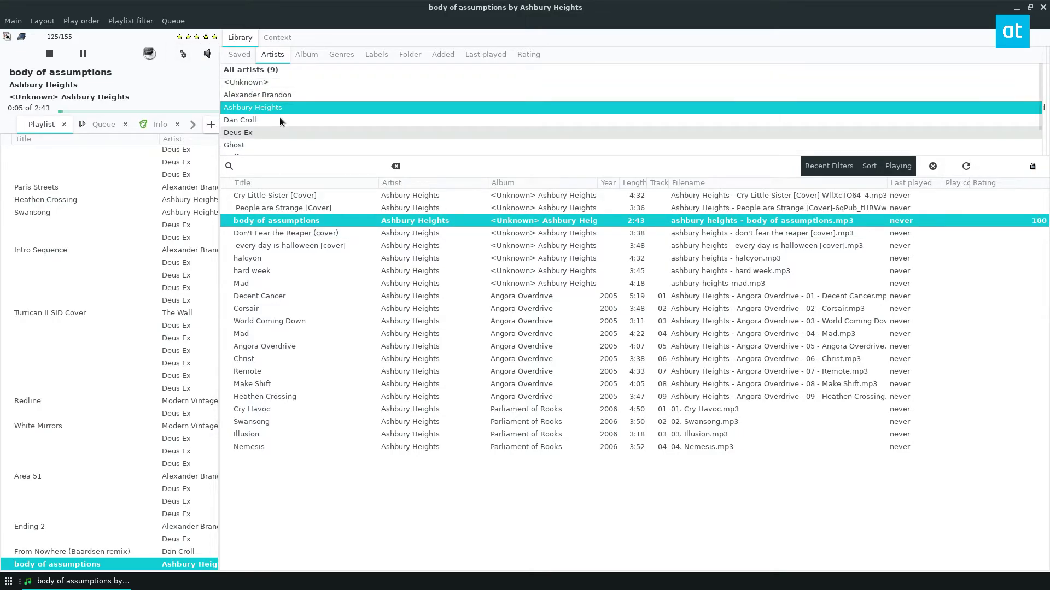
pyautogui.click(305, 54)
pyautogui.scroll(-1, 301, 96)
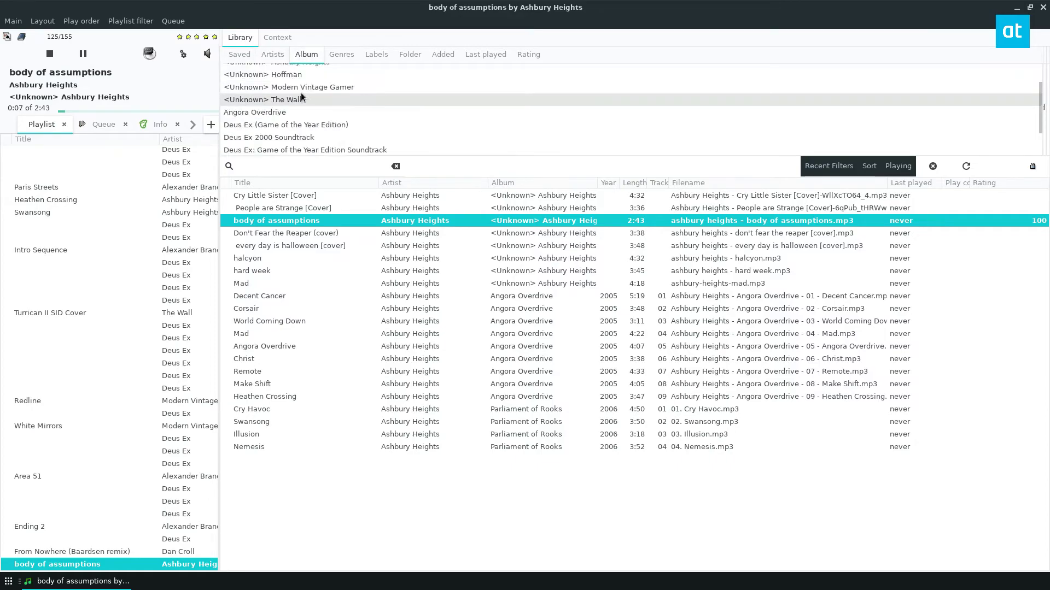
pyautogui.scroll(1, 301, 96)
pyautogui.click(239, 55)
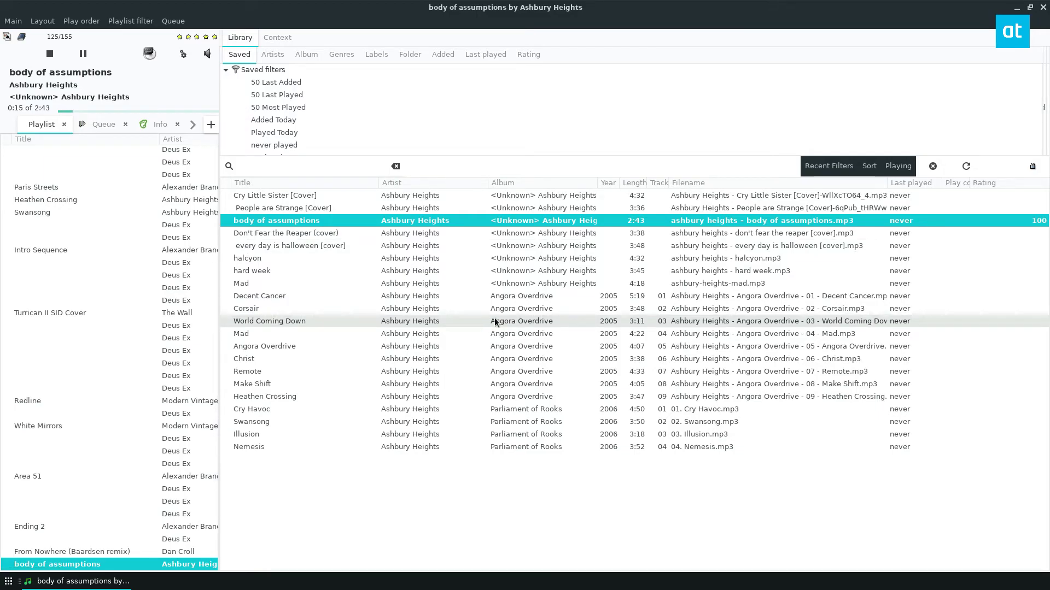
# - Filter the library by artist to show only Alexander Brandon's tracks
pyautogui.click(271, 55)
pyautogui.click(269, 82)
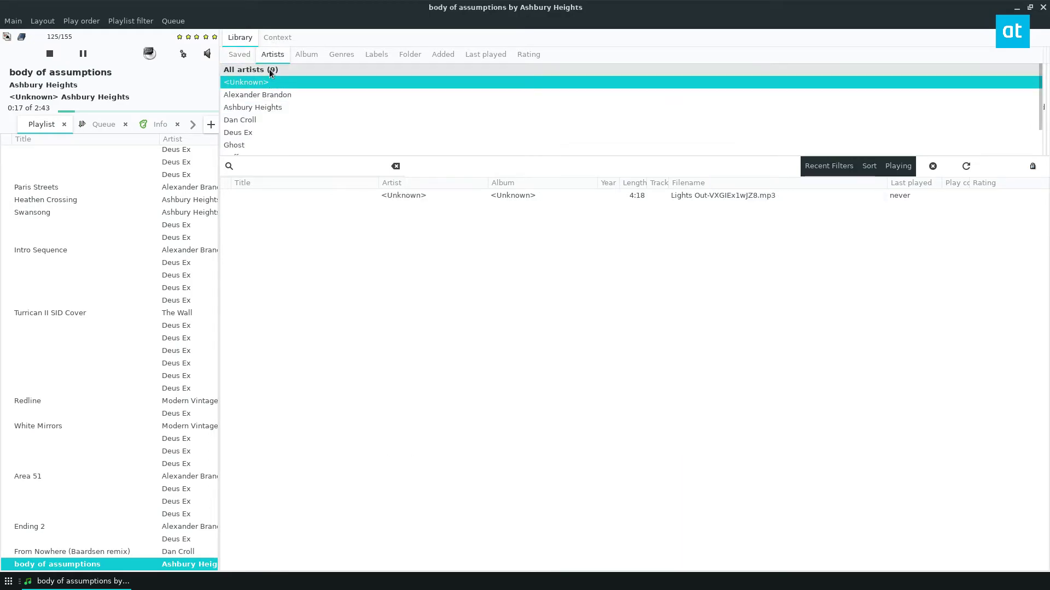
pyautogui.click(257, 95)
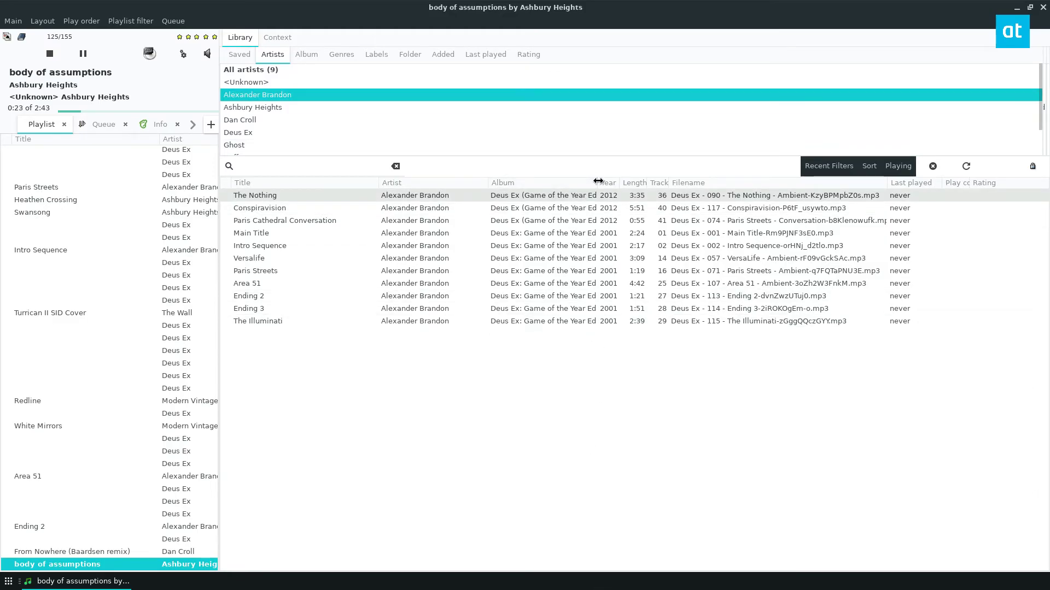
# - Widen the Album column and shrink the player window over the desktop
pyautogui.moveTo(598, 182); pyautogui.dragTo(665, 186)
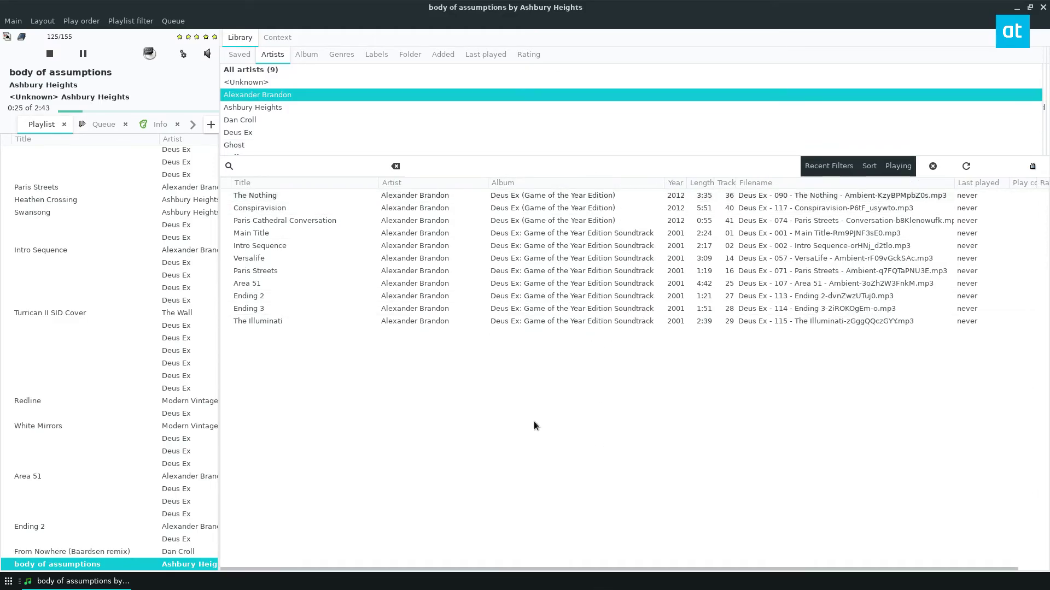
pyautogui.moveTo(575, 477)
pyautogui.moveTo(681, 5); pyautogui.dragTo(549, 25)
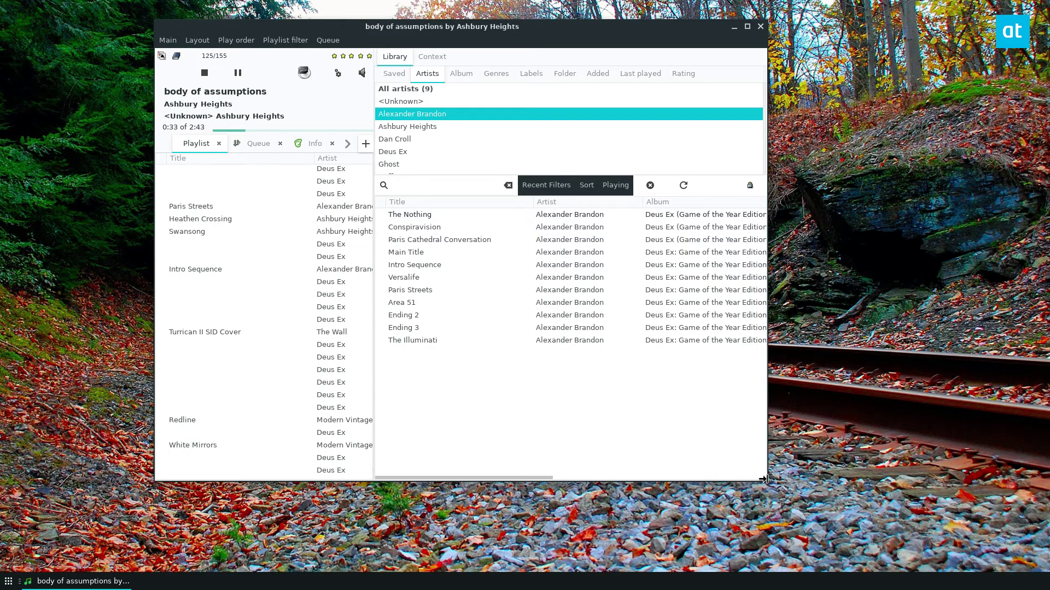
pyautogui.moveTo(385, 39); pyautogui.dragTo(358, 43)
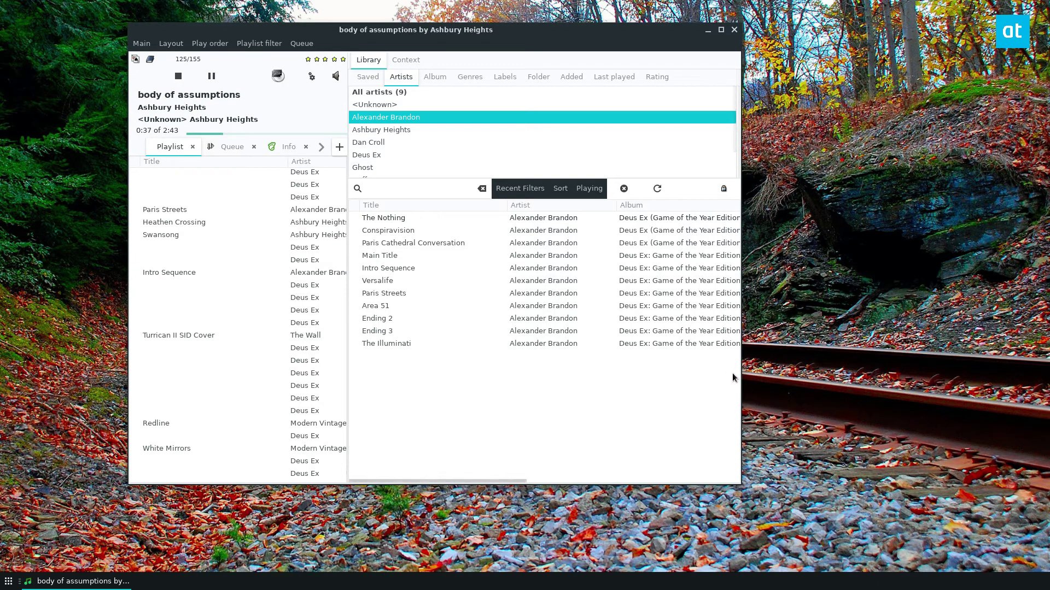